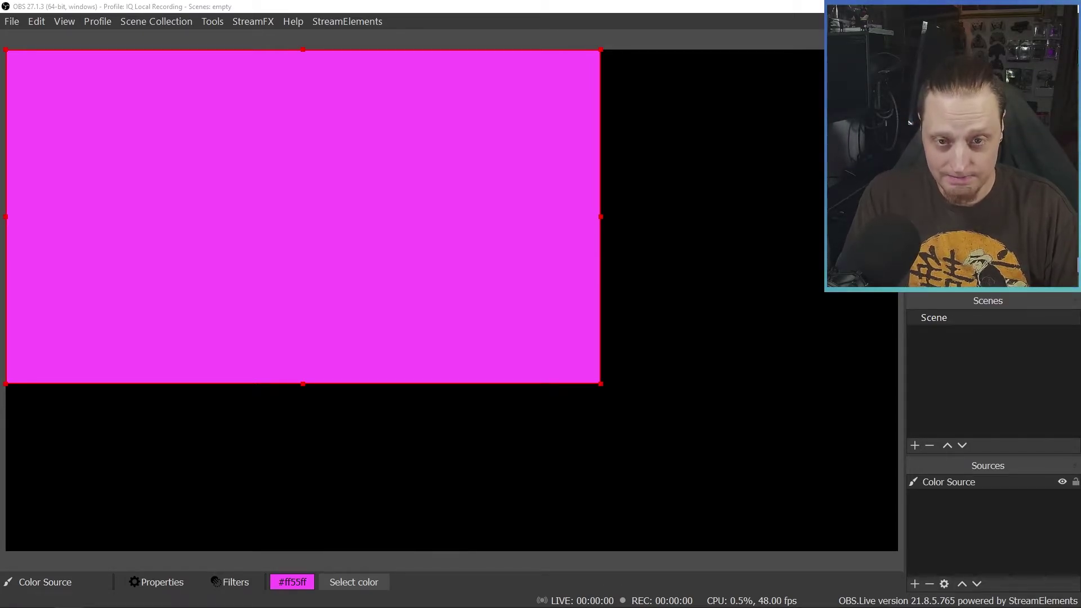
Move the magenta source to the canvas centre, then hide it twice and undo each time.
{"action": "left_click_drag", "start_coordinate": [268, 171], "coordinate": [506, 256]}
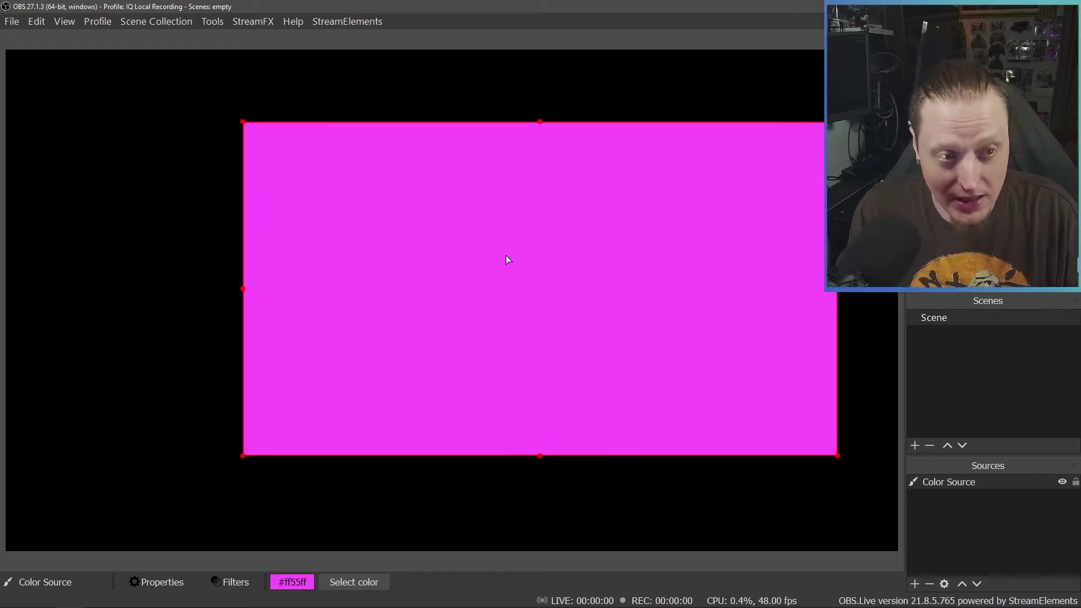
{"action": "left_click", "coordinate": [1062, 483]}
{"action": "key", "text": "ctrl+z"}
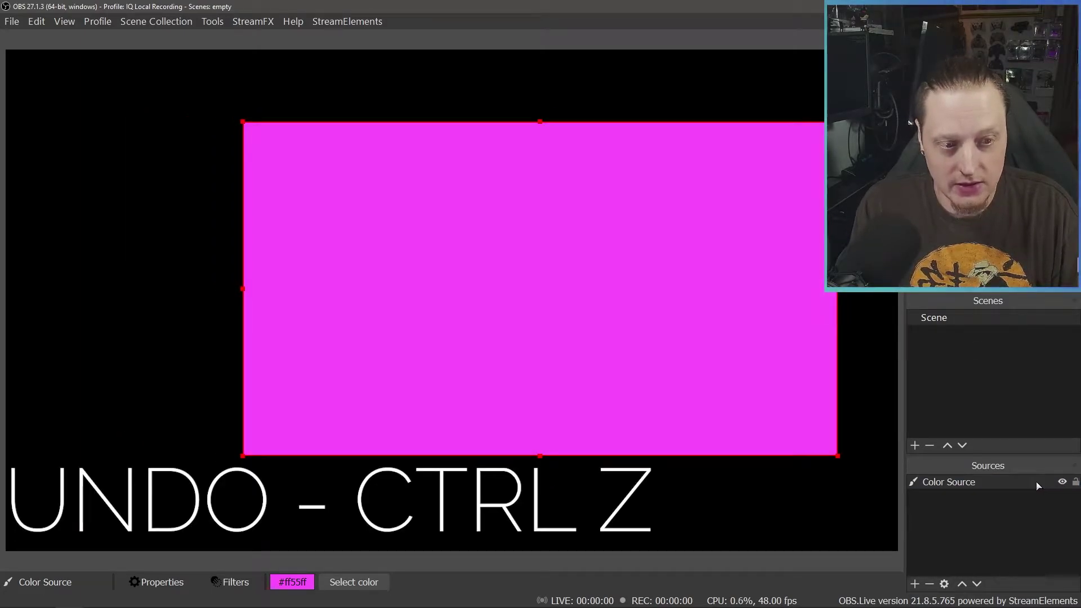
{"action": "left_click", "coordinate": [1038, 483]}
{"action": "left_click", "coordinate": [1062, 483]}
{"action": "key", "text": "ctrl+z"}
Drag the magenta source into the bottom-right corner, then undo and redo that move.
{"action": "left_click_drag", "start_coordinate": [669, 289], "coordinate": [473, 273]}
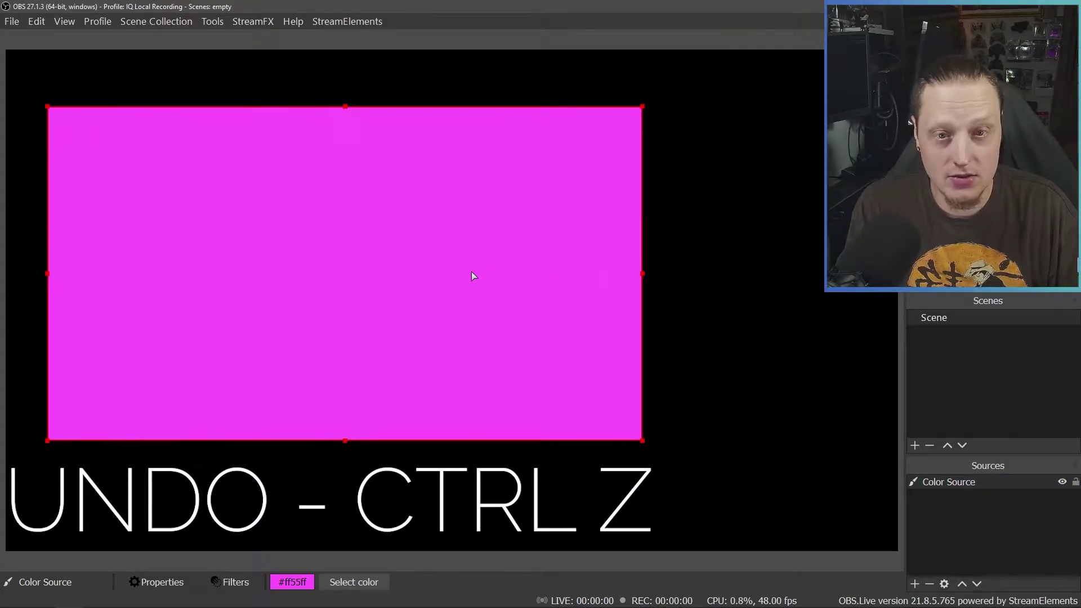
{"action": "left_click_drag", "start_coordinate": [535, 312], "coordinate": [787, 429]}
{"action": "key", "text": "ctrl+z"}
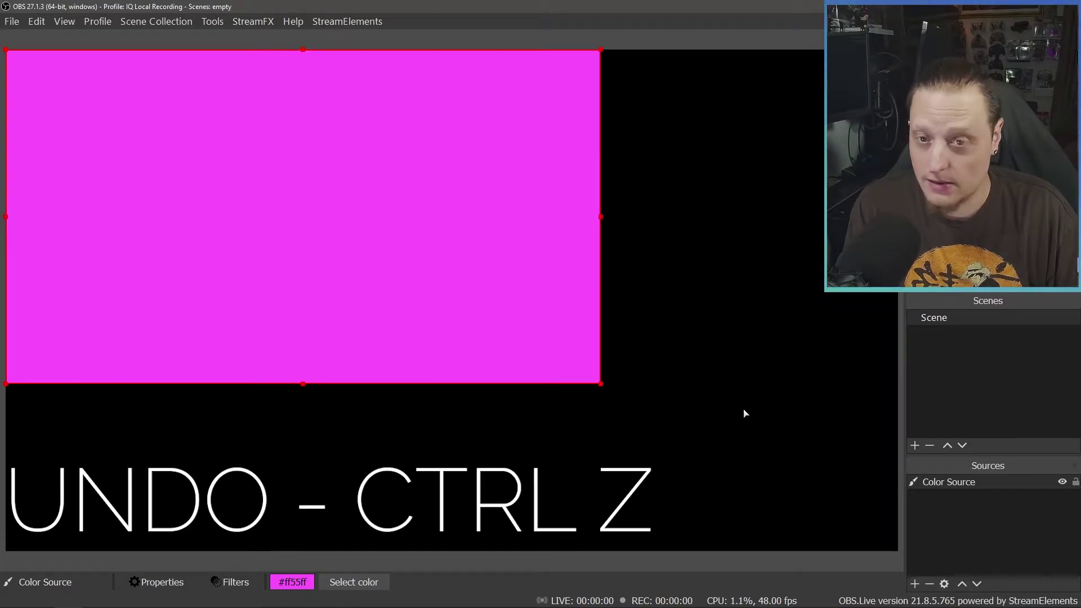
{"action": "key", "text": "ctrl+shift+z"}
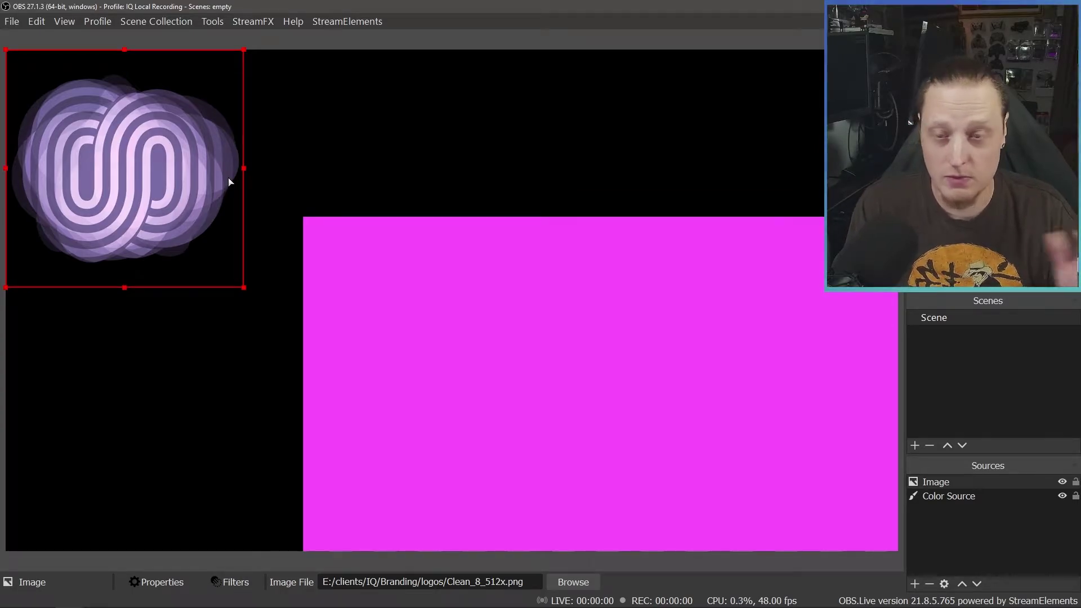
Alt-crop the logo's right, left and corner edges, then restore the cropped sides.
{"action": "key", "text": "alt"}
{"action": "left_click_drag", "start_coordinate": [235, 167], "coordinate": [171, 168]}
{"action": "mouse_move", "coordinate": [8, 170]}
{"action": "left_mouse_down"}
{"action": "mouse_move", "coordinate": [110, 168]}
{"action": "mouse_move", "coordinate": [6, 168]}
{"action": "left_mouse_up"}
{"action": "left_click_drag", "start_coordinate": [170, 166], "coordinate": [244, 167]}
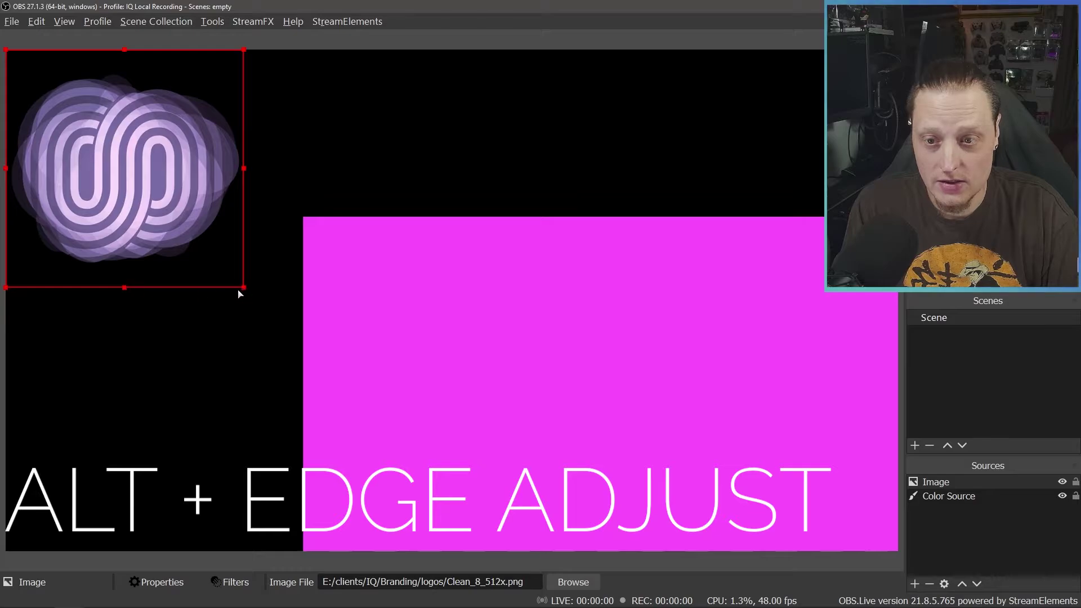
{"action": "left_click_drag", "start_coordinate": [239, 292], "coordinate": [406, 392]}
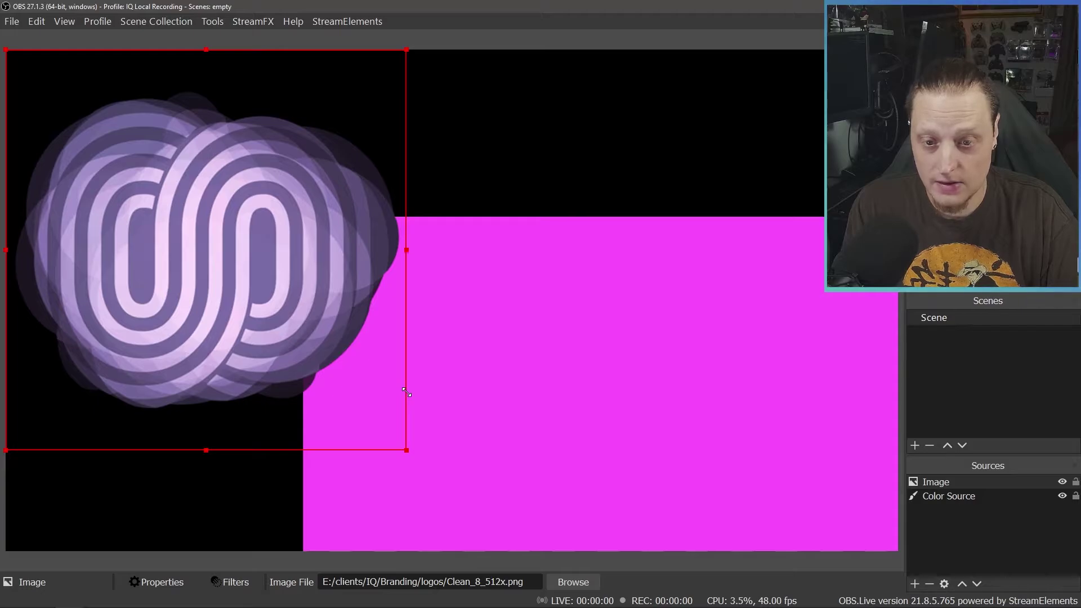
Stretch the logo wide and short, then squeeze it narrower from its left side.
{"action": "left_click_drag", "start_coordinate": [411, 453], "coordinate": [380, 420]}
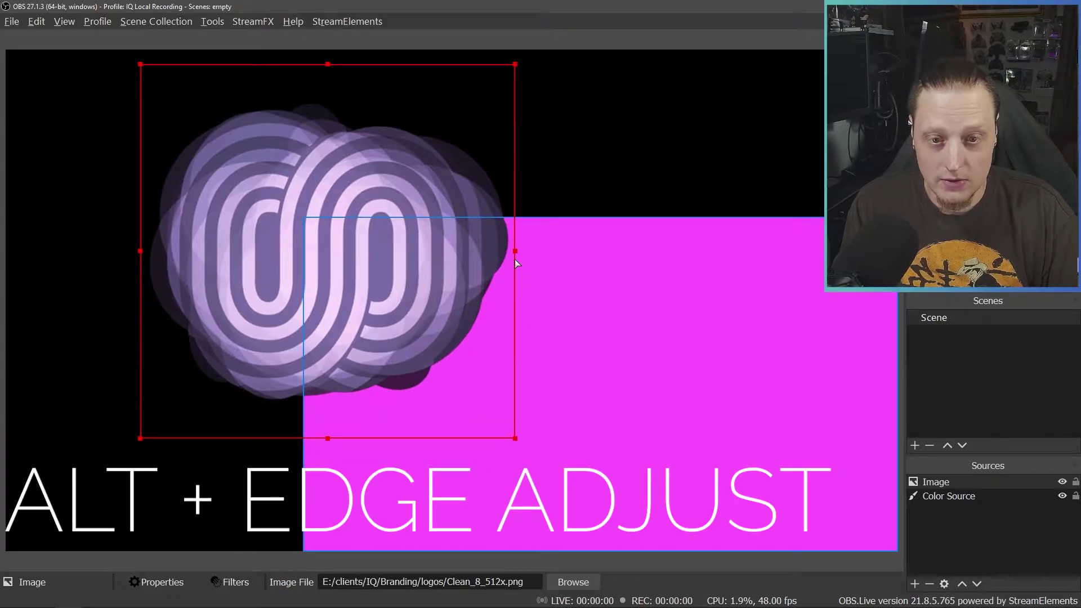
{"action": "mouse_move", "coordinate": [517, 262]}
{"action": "left_mouse_down"}
{"action": "mouse_move", "coordinate": [460, 254]}
{"action": "mouse_move", "coordinate": [515, 252]}
{"action": "left_mouse_up"}
{"action": "left_click_drag", "start_coordinate": [142, 252], "coordinate": [216, 297]}
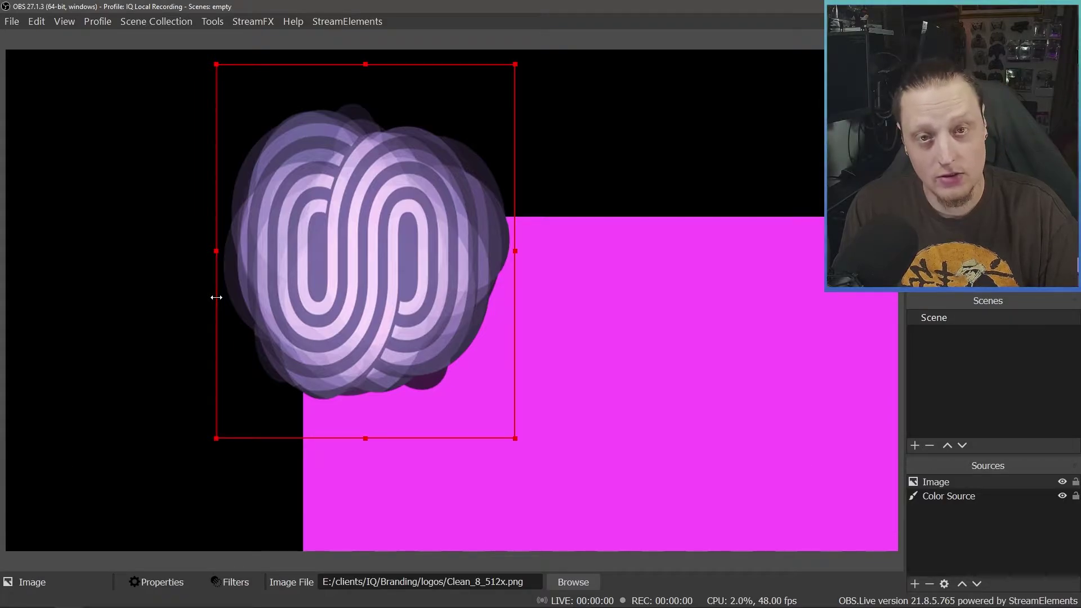
{"action": "left_click_drag", "start_coordinate": [216, 297], "coordinate": [229, 262]}
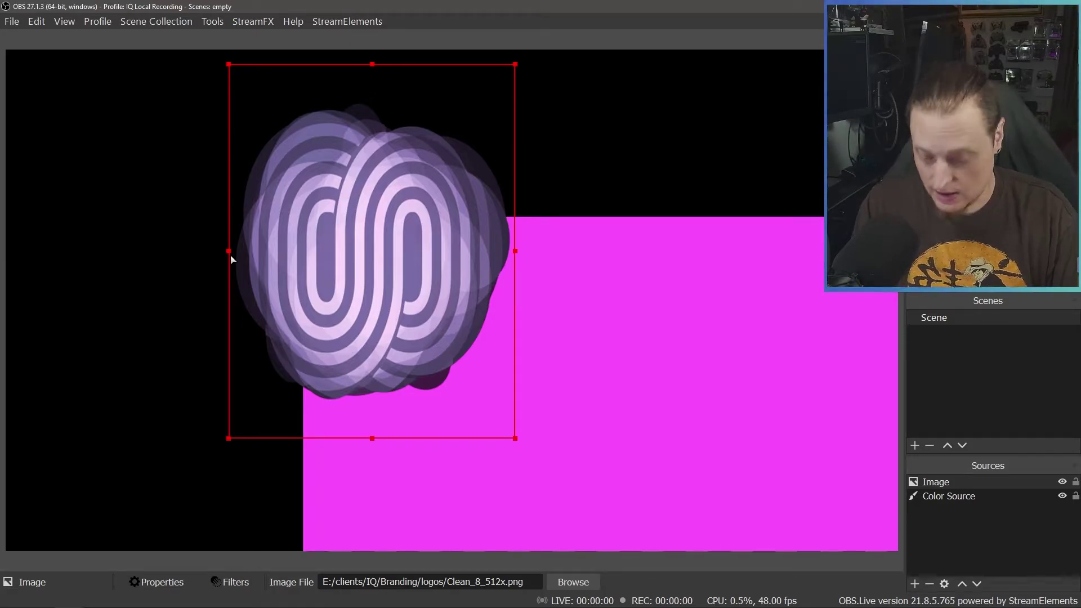
Reset the logo's transform with Ctrl+R, restoring its original square size at top-left.
{"action": "key", "text": "ctrl+r"}
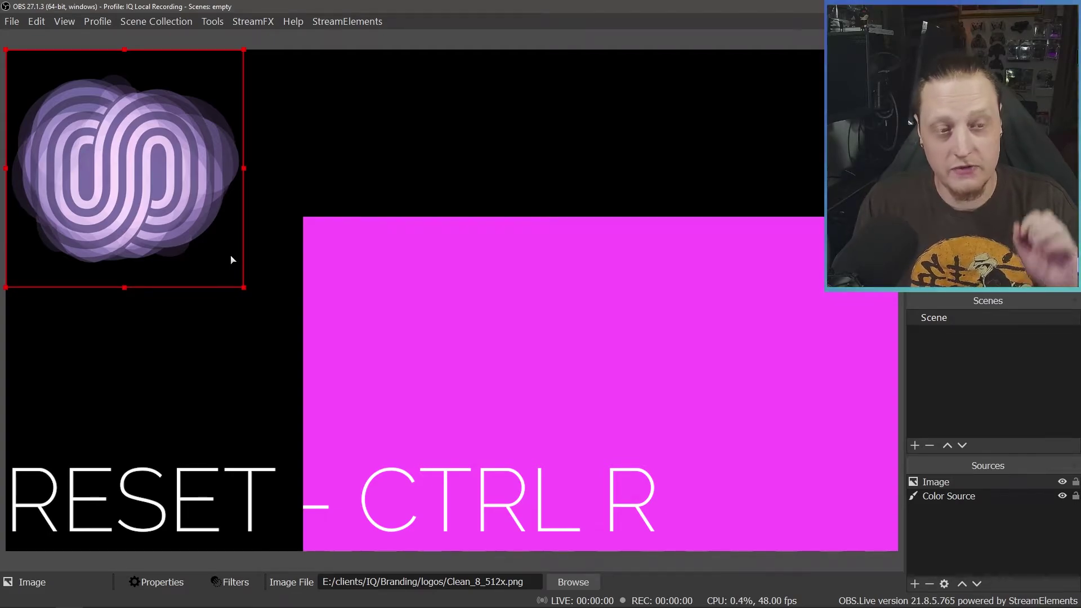
Select the magenta Color Source, cycle fit and reset, and shrink it toward the top-right.
{"action": "left_click", "coordinate": [935, 498]}
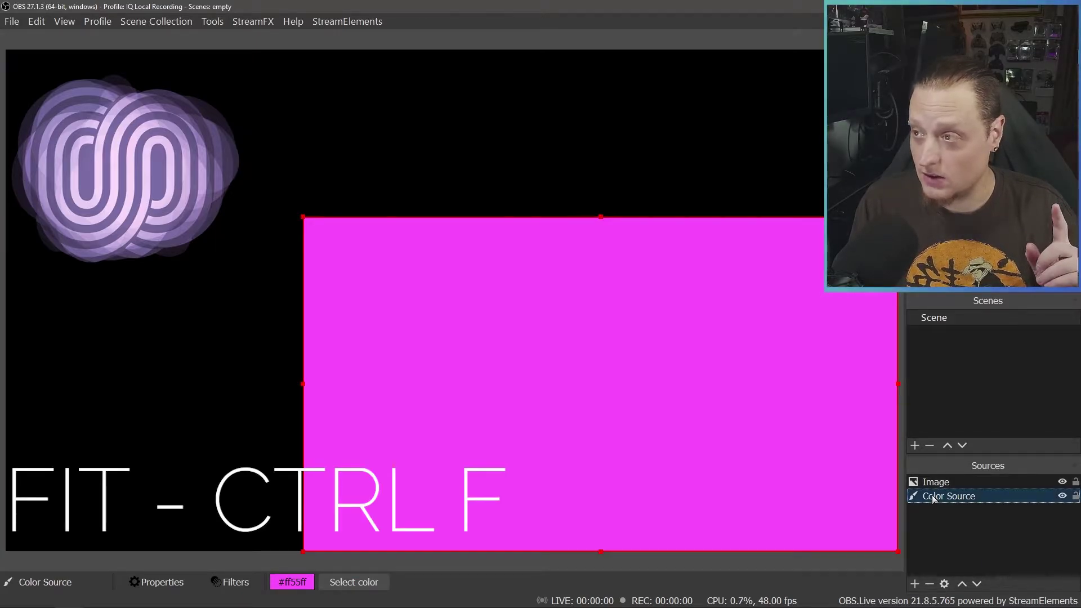
{"action": "key", "text": "ctrl+f"}
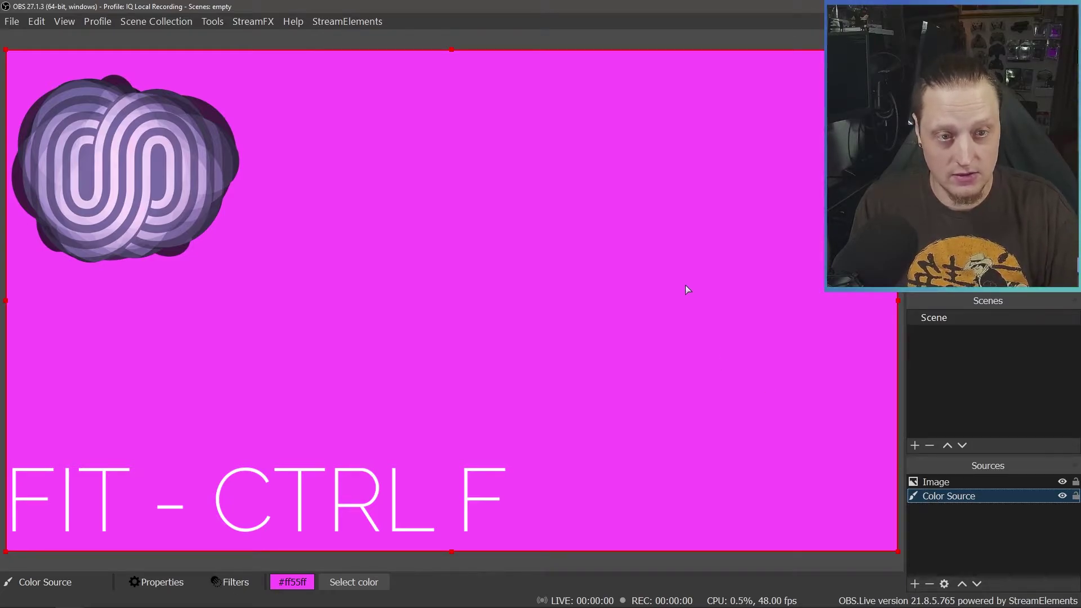
{"action": "left_click_drag", "start_coordinate": [10, 52], "coordinate": [353, 212]}
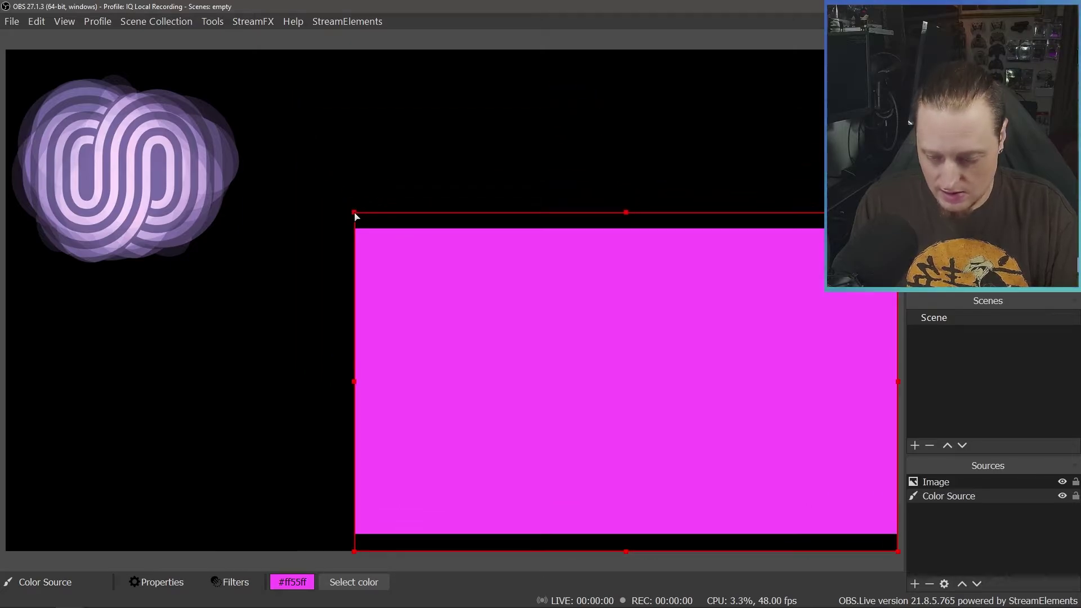
{"action": "key", "text": "ctrl+r"}
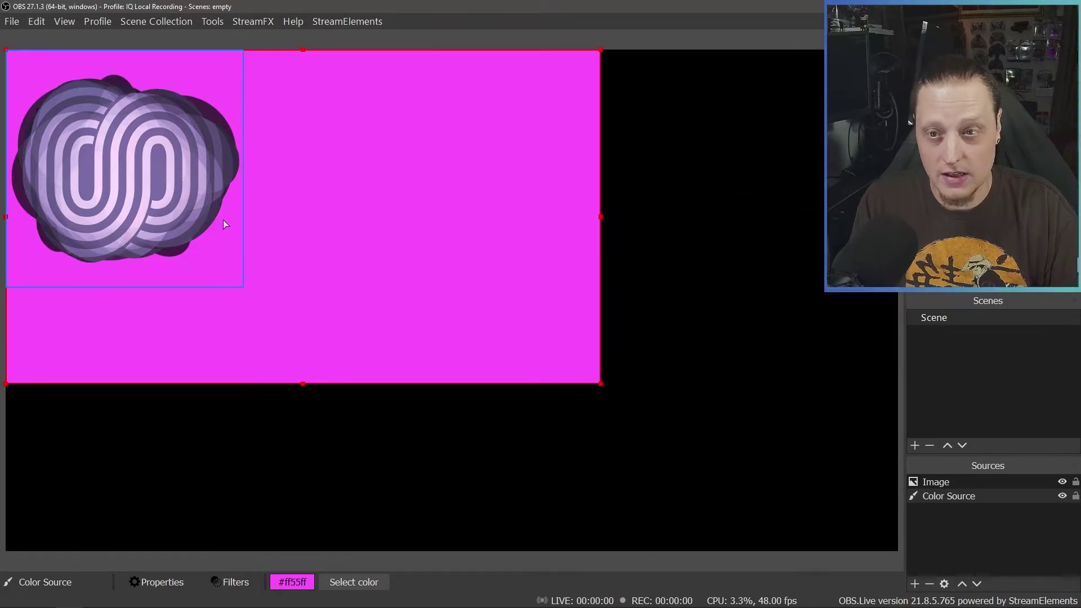
{"action": "left_click_drag", "start_coordinate": [600, 216], "coordinate": [508, 360]}
{"action": "key", "text": "ctrl+f"}
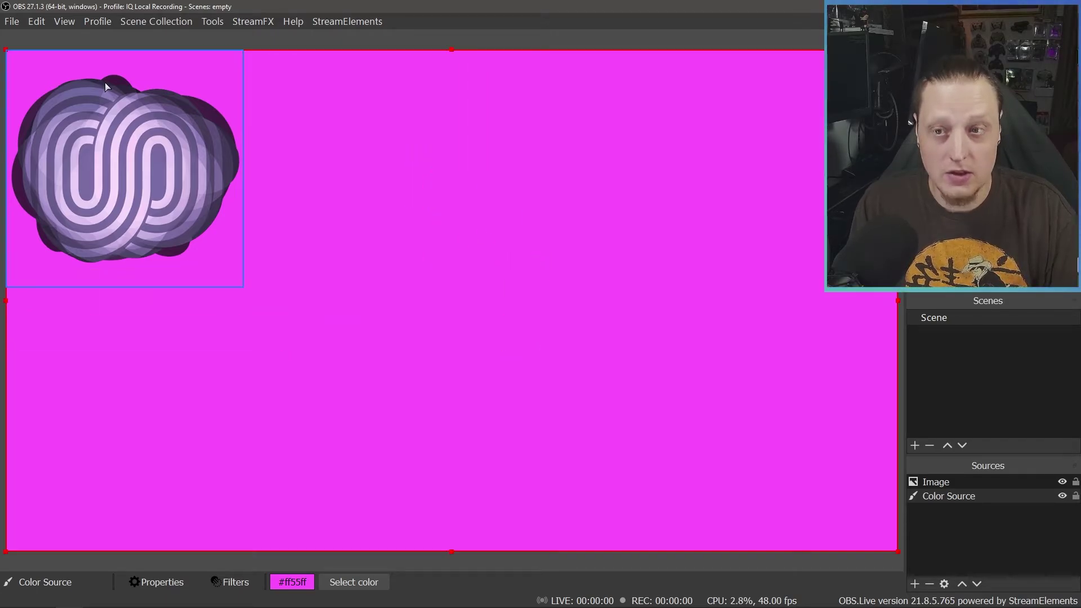
{"action": "left_click_drag", "start_coordinate": [6, 551], "coordinate": [436, 262]}
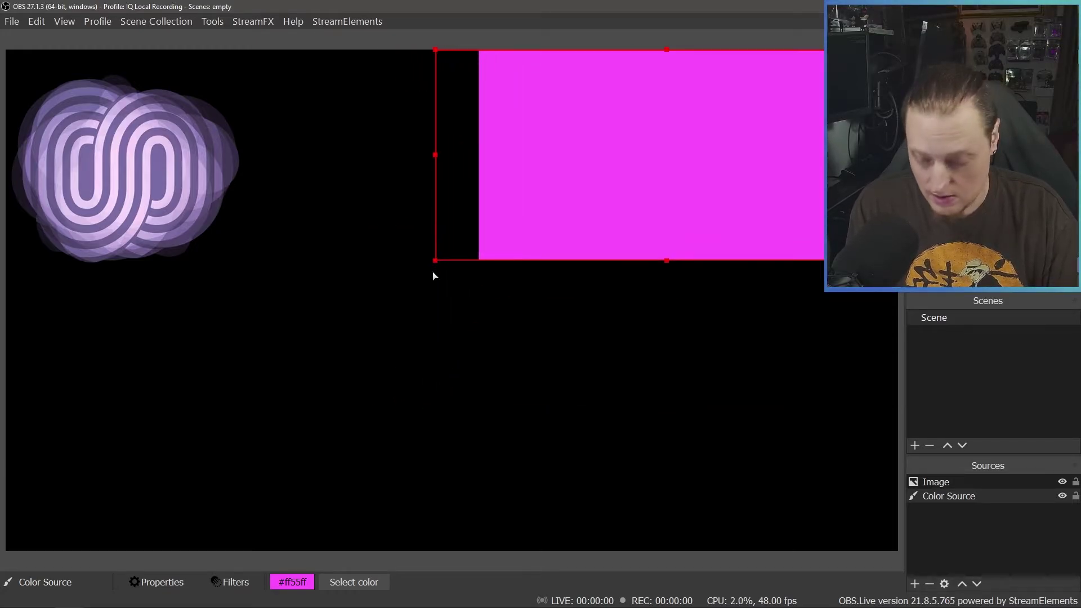
Reset the magenta source, fit and narrow it, reset again, then resize it from right and corner.
{"action": "key", "text": "ctrl+r"}
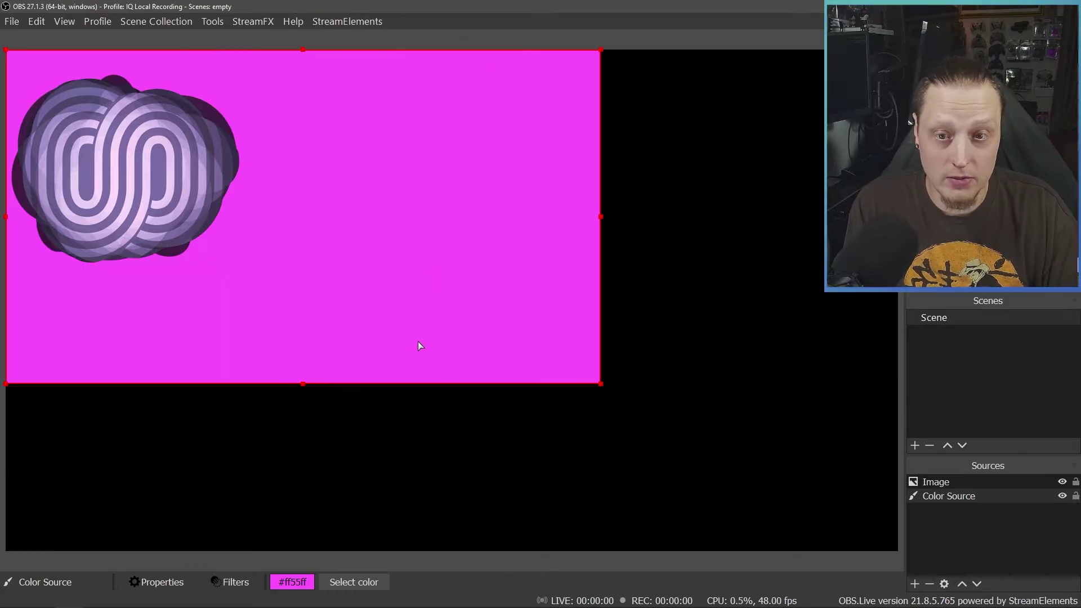
{"action": "left_click_drag", "start_coordinate": [600, 383], "coordinate": [450, 345]}
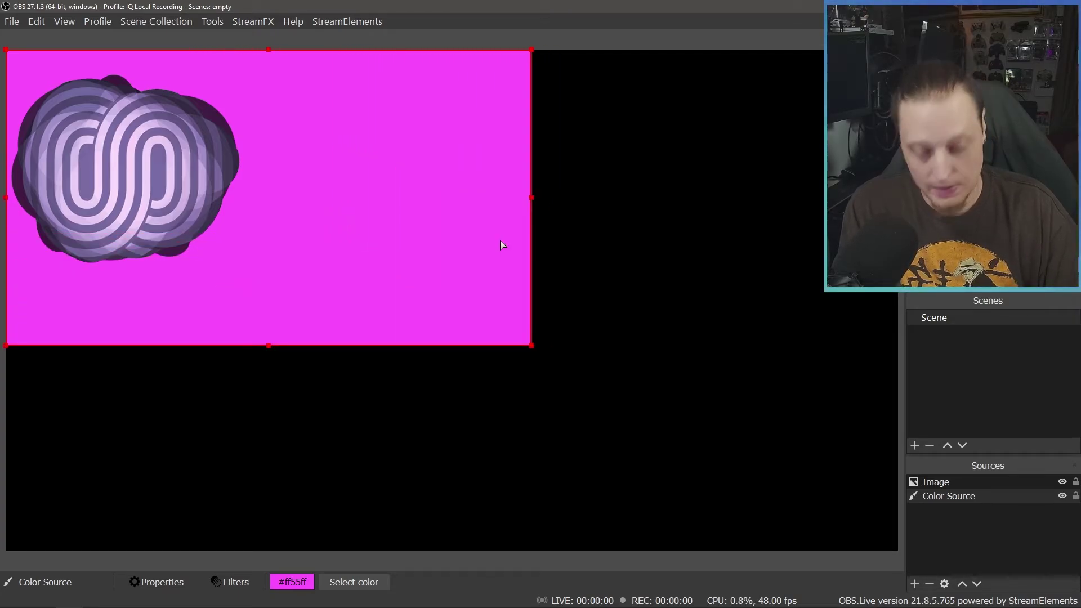
{"action": "key", "text": "ctrl+f"}
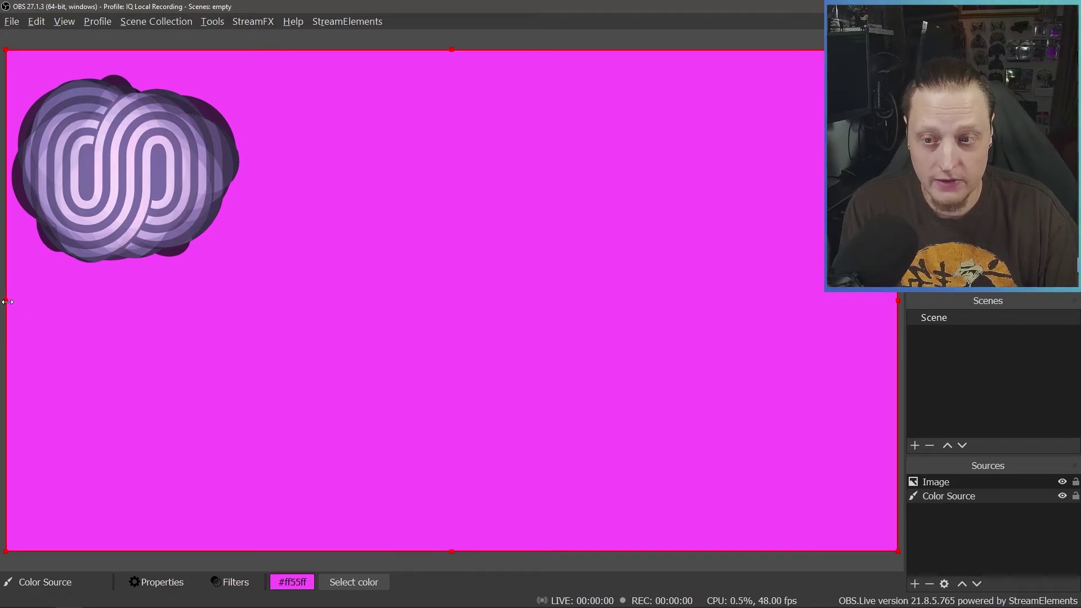
{"action": "left_click_drag", "start_coordinate": [8, 302], "coordinate": [311, 304]}
{"action": "key", "text": "ctrl+r"}
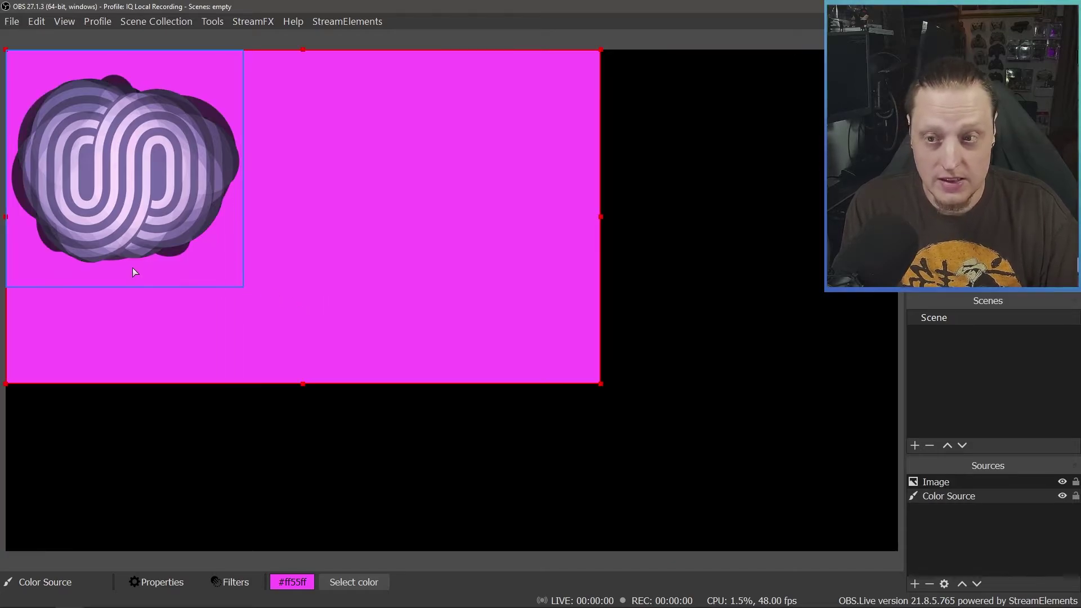
{"action": "left_click_drag", "start_coordinate": [600, 216], "coordinate": [371, 243]}
{"action": "left_click_drag", "start_coordinate": [372, 385], "coordinate": [518, 418]}
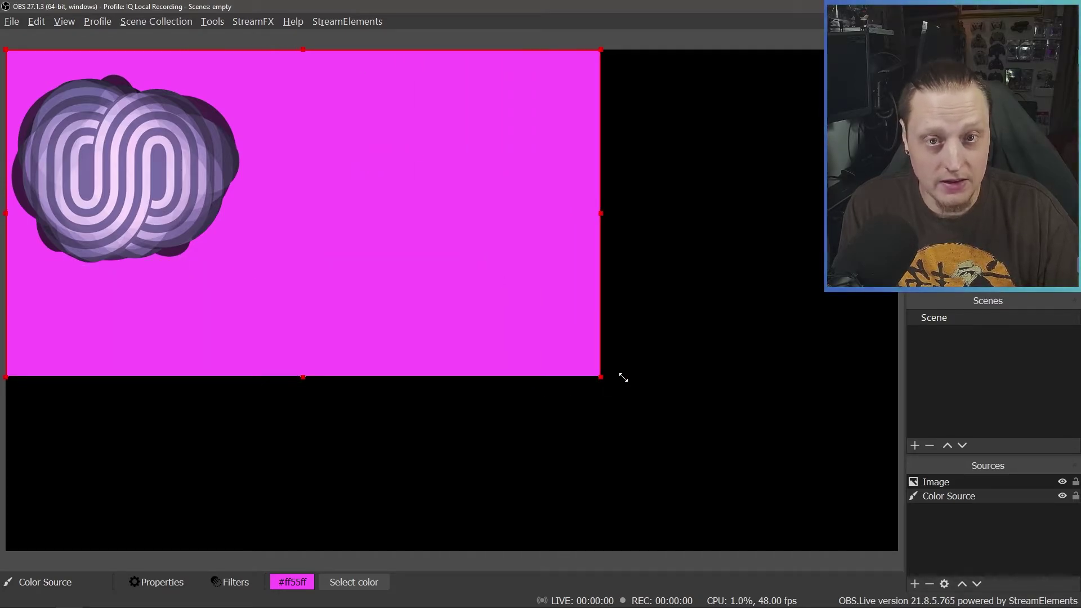
Fit, crop and reset the logo repeatedly, ending with it at native size without crop.
{"action": "left_click_drag", "start_coordinate": [153, 173], "coordinate": [281, 222]}
{"action": "key", "text": "ctrl+r"}
{"action": "key", "text": "ctrl+f"}
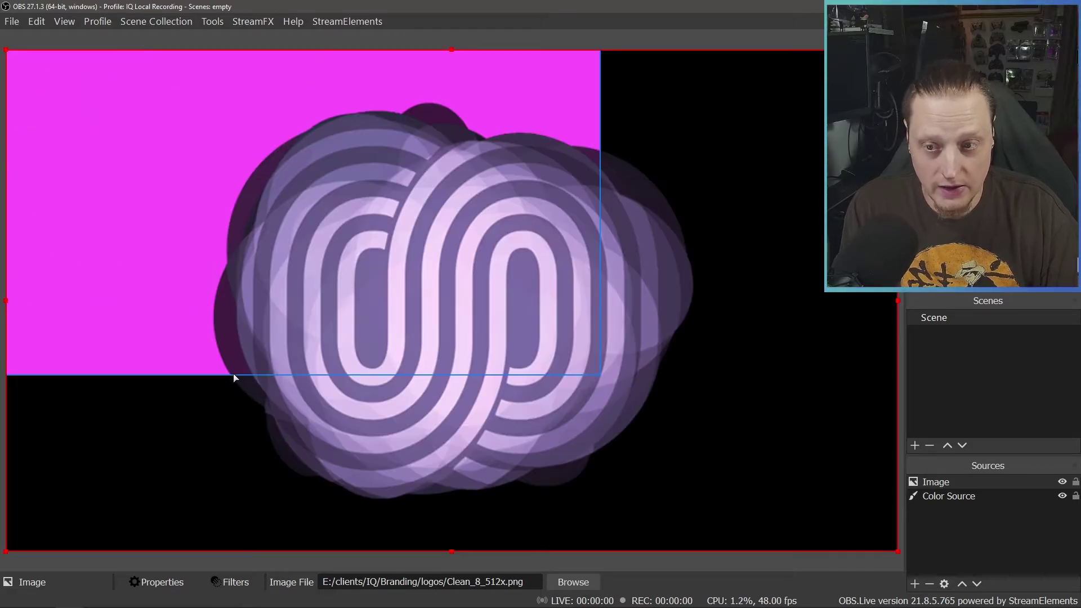
{"action": "mouse_move", "coordinate": [12, 306]}
{"action": "left_mouse_down"}
{"action": "mouse_move", "coordinate": [178, 305]}
{"action": "mouse_move", "coordinate": [4, 309]}
{"action": "left_mouse_up"}
{"action": "key", "text": "ctrl+r"}
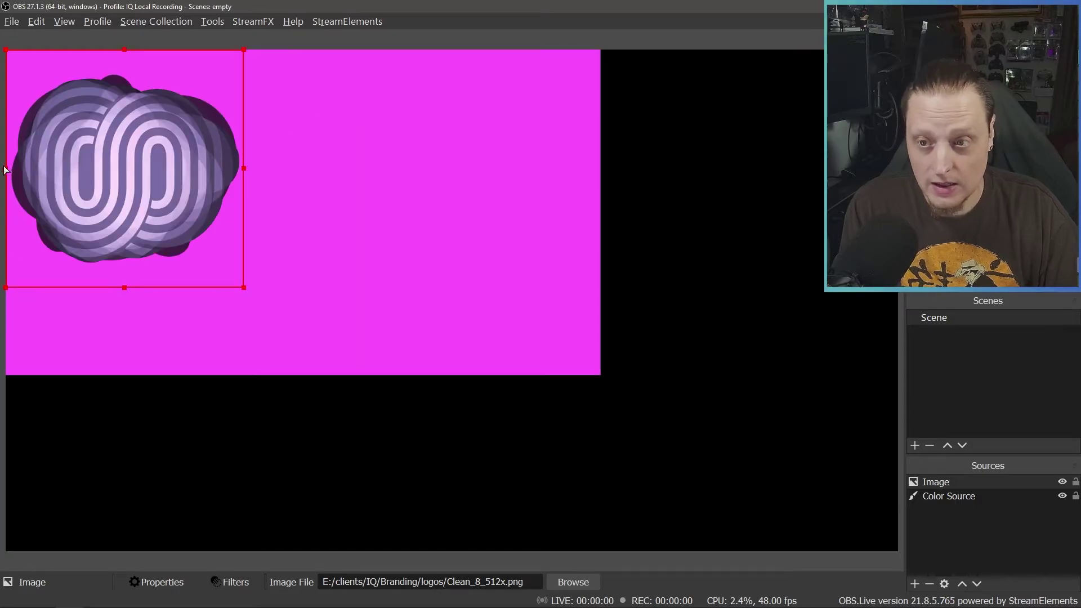
{"action": "left_click_drag", "start_coordinate": [5, 168], "coordinate": [100, 170]}
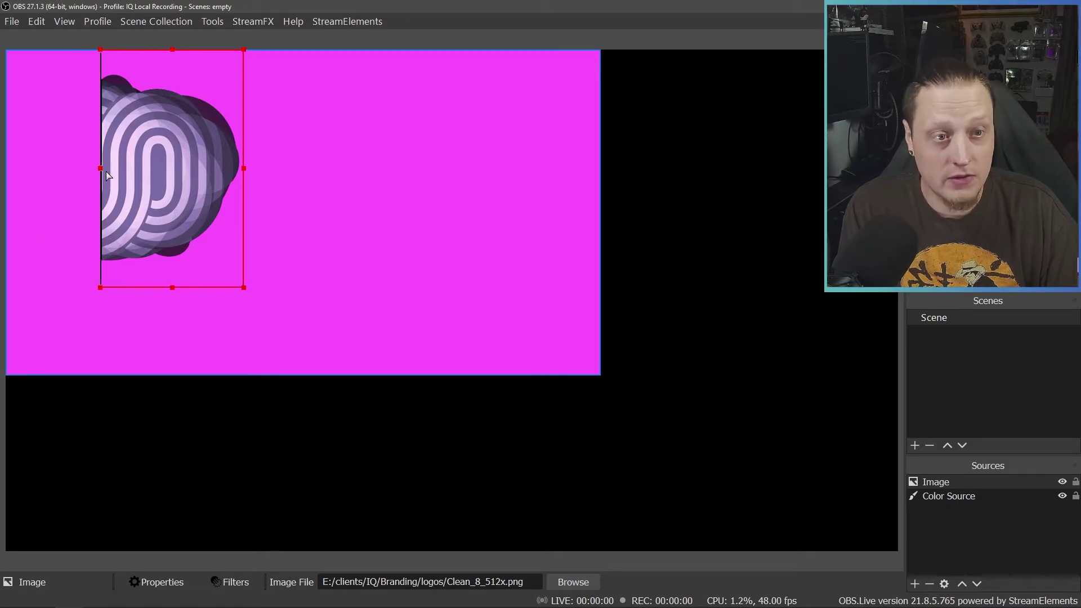
{"action": "key", "text": "ctrl+f"}
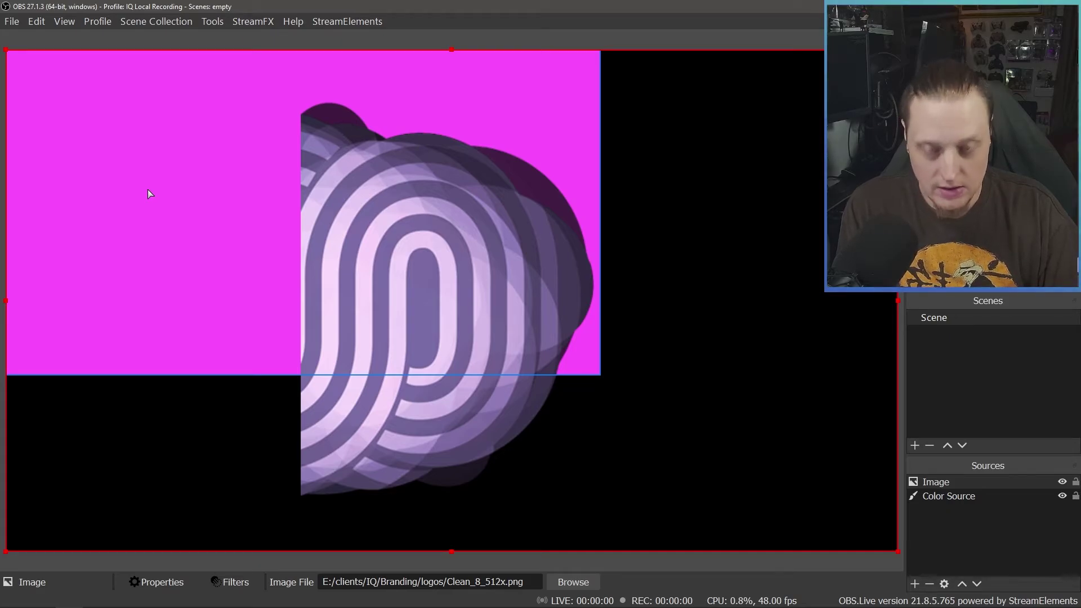
{"action": "key", "text": "ctrl+r"}
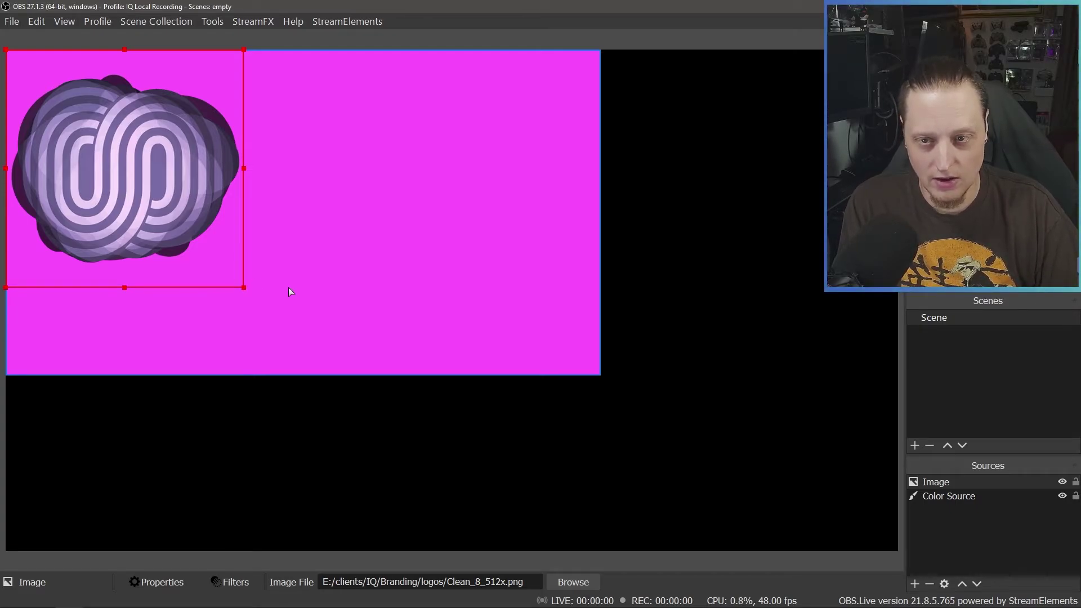
Narrow the magenta source from the right and fit it to the full canvas height.
{"action": "left_click", "coordinate": [299, 303]}
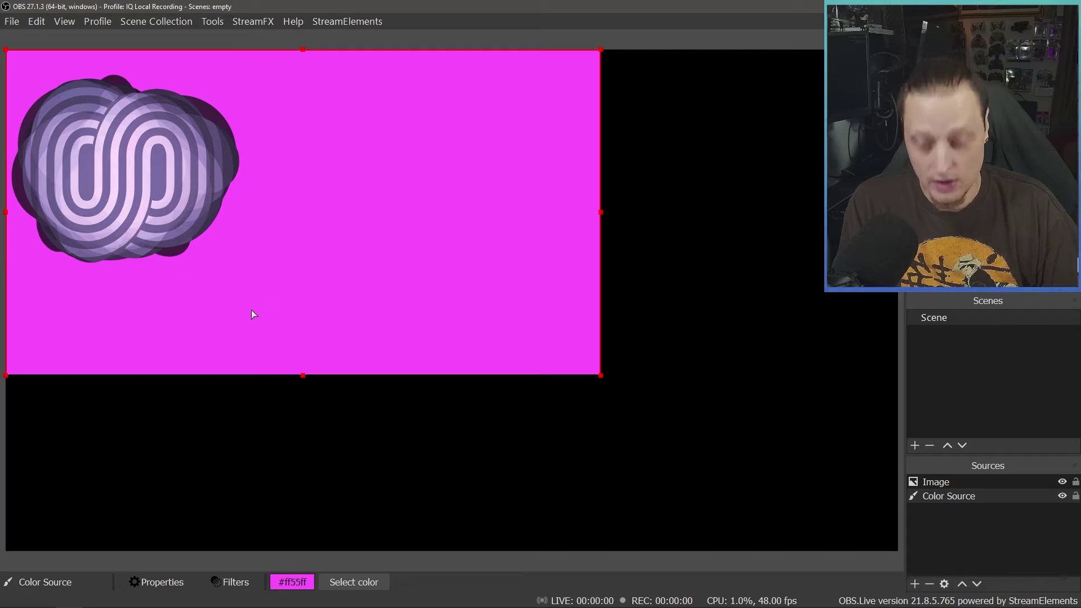
{"action": "key", "text": "ctrl+f"}
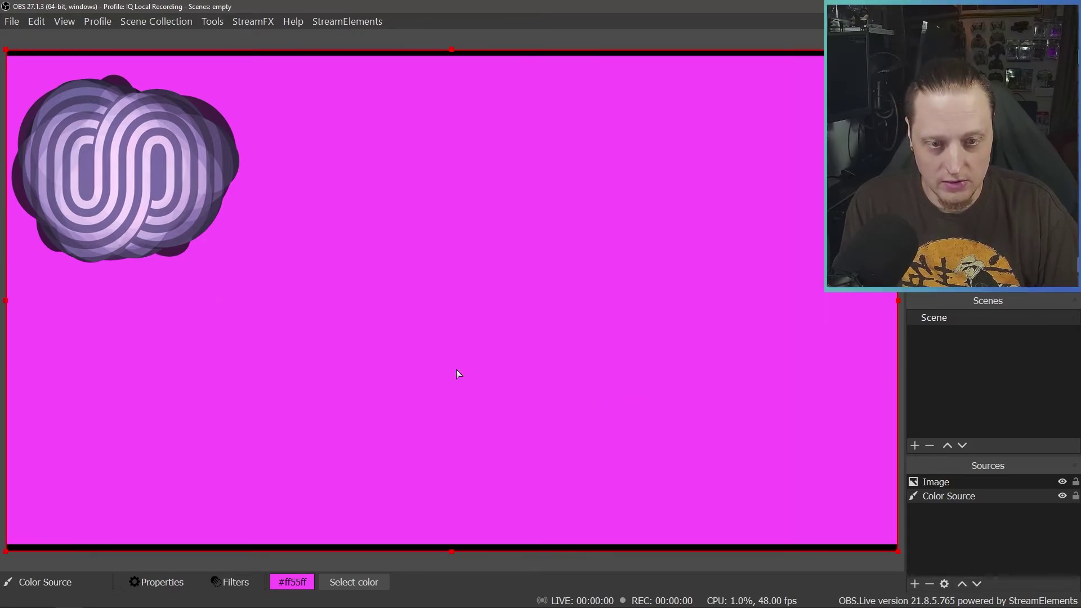
{"action": "left_click_drag", "start_coordinate": [6, 300], "coordinate": [210, 331]}
{"action": "key", "text": "ctrl+r"}
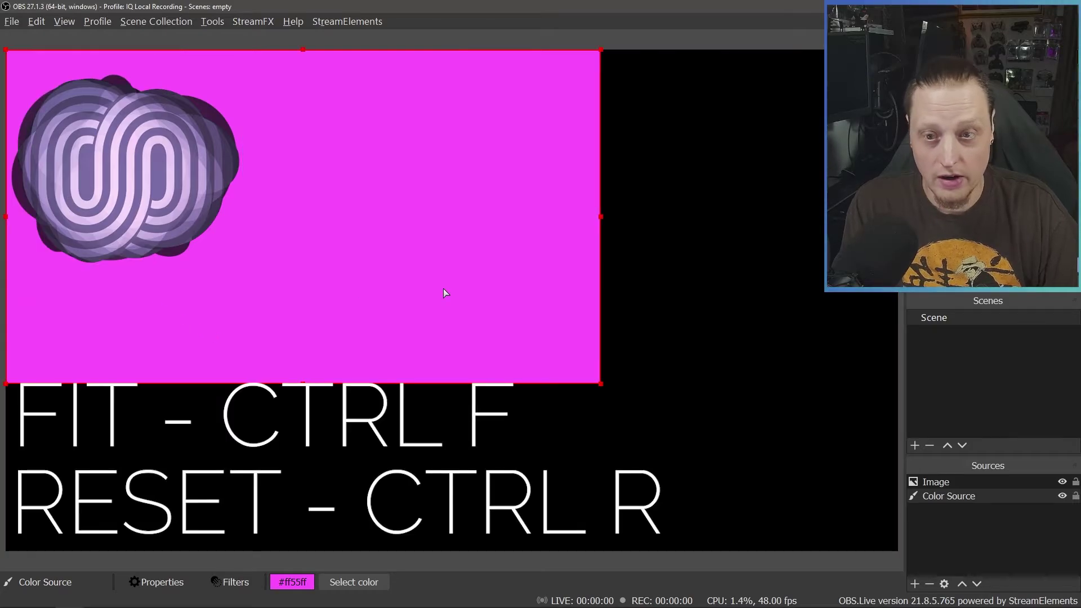
{"action": "left_click_drag", "start_coordinate": [600, 218], "coordinate": [437, 218]}
{"action": "key", "text": "ctrl+f"}
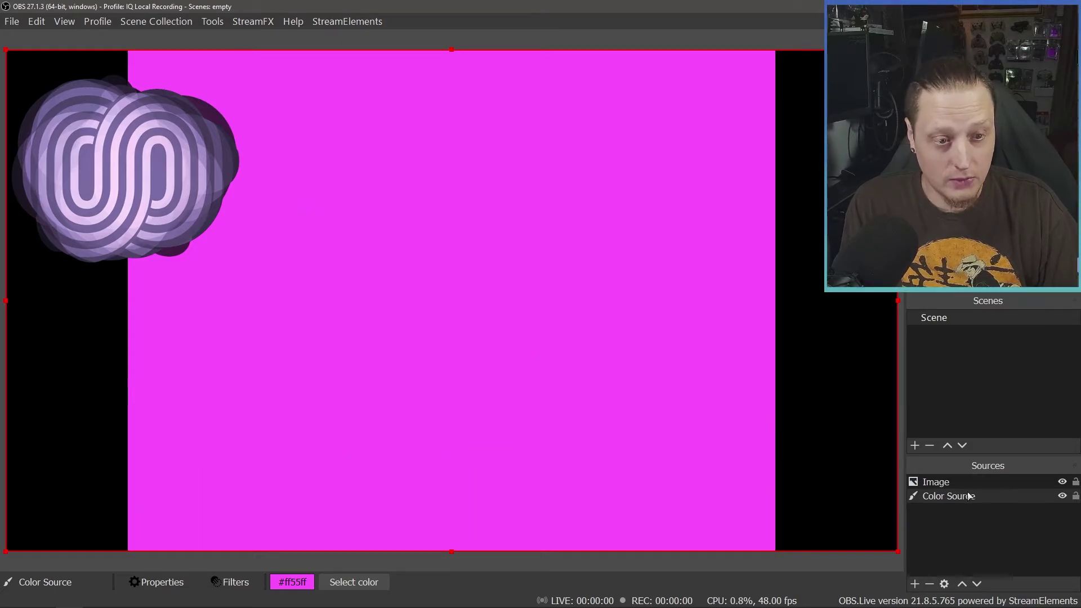
Select the logo image and centre it on the canvas with Ctrl+D.
{"action": "left_click", "coordinate": [936, 482]}
{"action": "key", "text": "ctrl+d"}
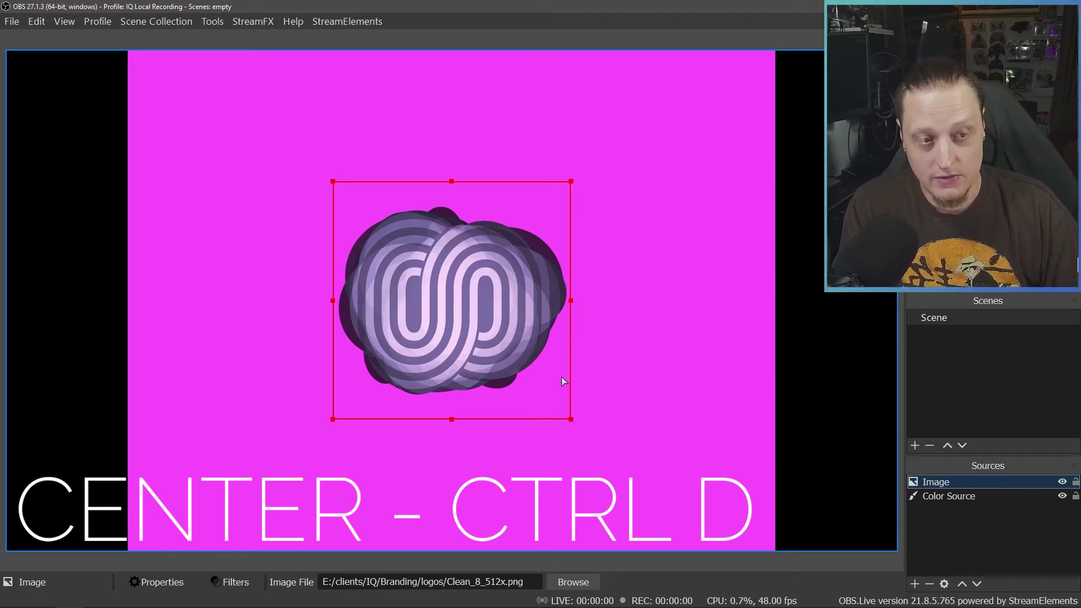
{"action": "mouse_move", "coordinate": [431, 298]}
{"action": "left_mouse_down"}
{"action": "mouse_move", "coordinate": [421, 303]}
{"action": "mouse_move", "coordinate": [458, 251]}
{"action": "mouse_move", "coordinate": [431, 299]}
{"action": "left_mouse_up"}
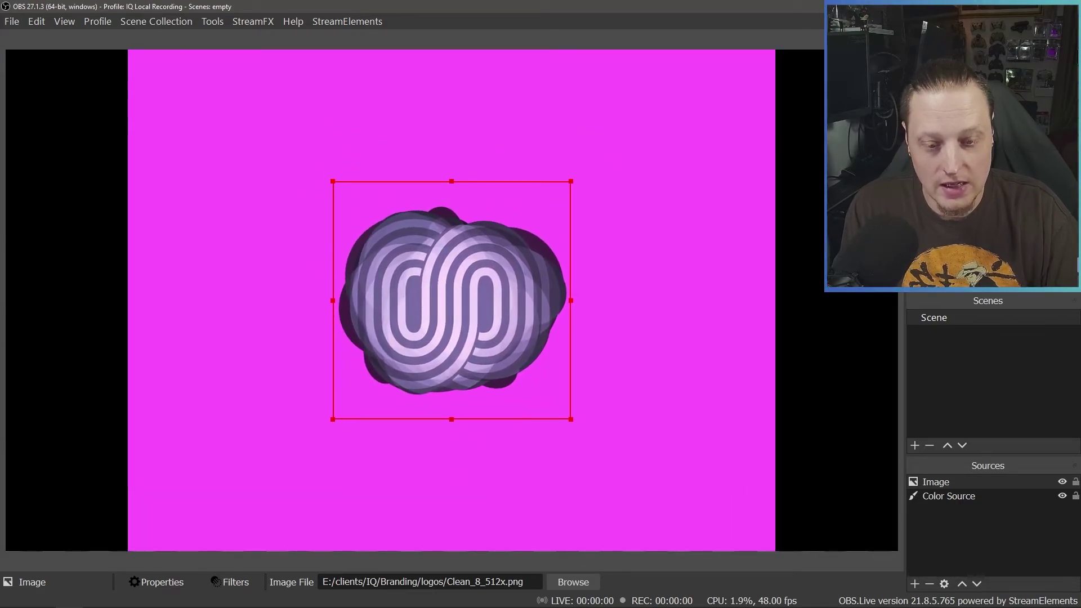
{"action": "left_click", "coordinate": [991, 247]}
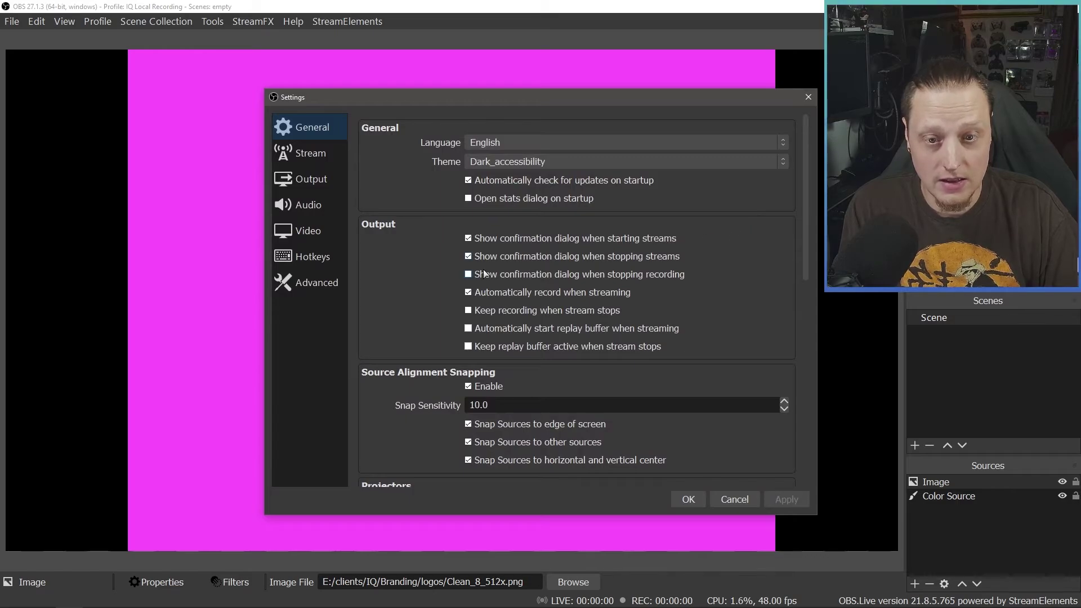
{"action": "scroll", "coordinate": [419, 399], "scroll_direction": "down", "scroll_amount": 2}
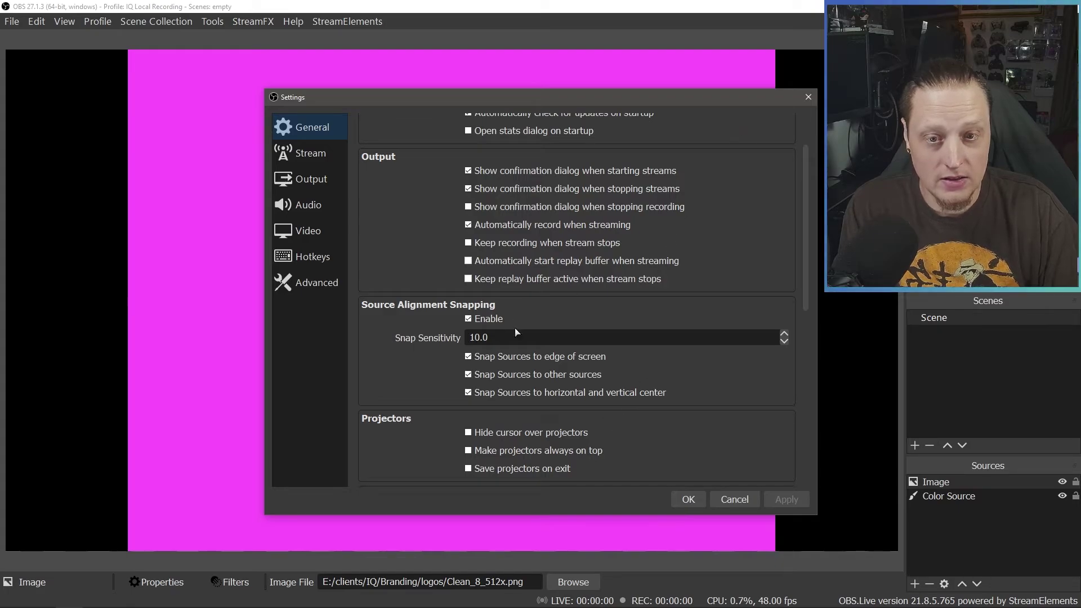
Close Settings without saving, then drag the logo off centre and recentre it twice.
{"action": "left_click", "coordinate": [731, 499]}
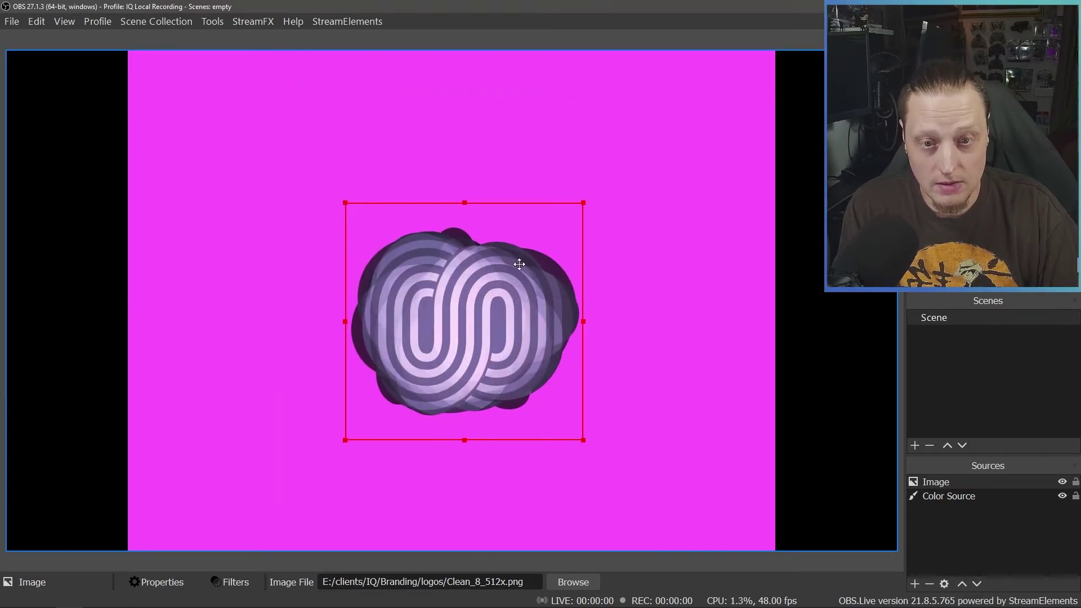
{"action": "left_click_drag", "start_coordinate": [518, 263], "coordinate": [499, 357]}
{"action": "key", "text": "ctrl+d"}
{"action": "left_click_drag", "start_coordinate": [492, 318], "coordinate": [494, 457]}
{"action": "key", "text": "ctrl+d"}
Move the logo up, toggle fit and reset twice, and centre it at native size.
{"action": "left_click_drag", "start_coordinate": [491, 344], "coordinate": [488, 214]}
{"action": "key", "text": "ctrl+f"}
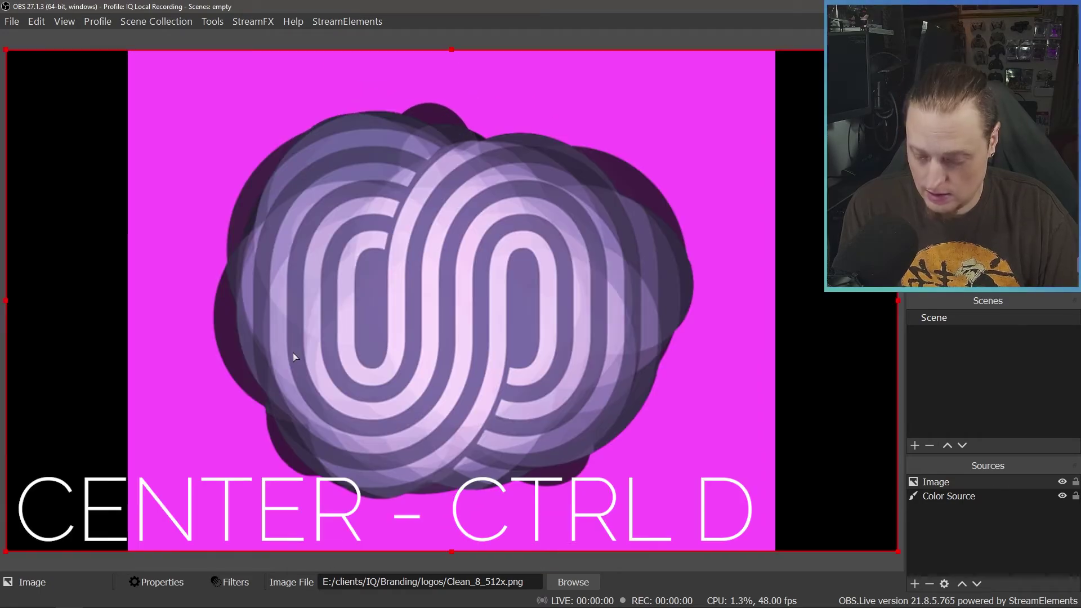
{"action": "key", "text": "ctrl+r"}
{"action": "key", "text": "ctrl+f"}
{"action": "key", "text": "ctrl+r"}
{"action": "key", "text": "ctrl+d"}
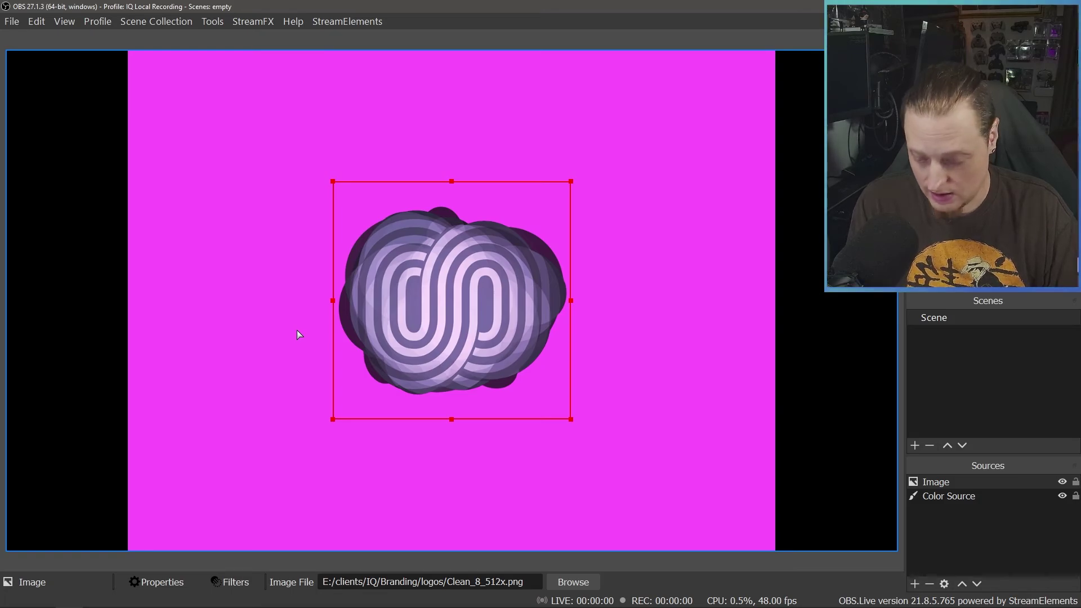
Open Task Manager over OBS Studio with Ctrl+Shift+Esc.
{"action": "key", "text": "ctrl+shift+Escape"}
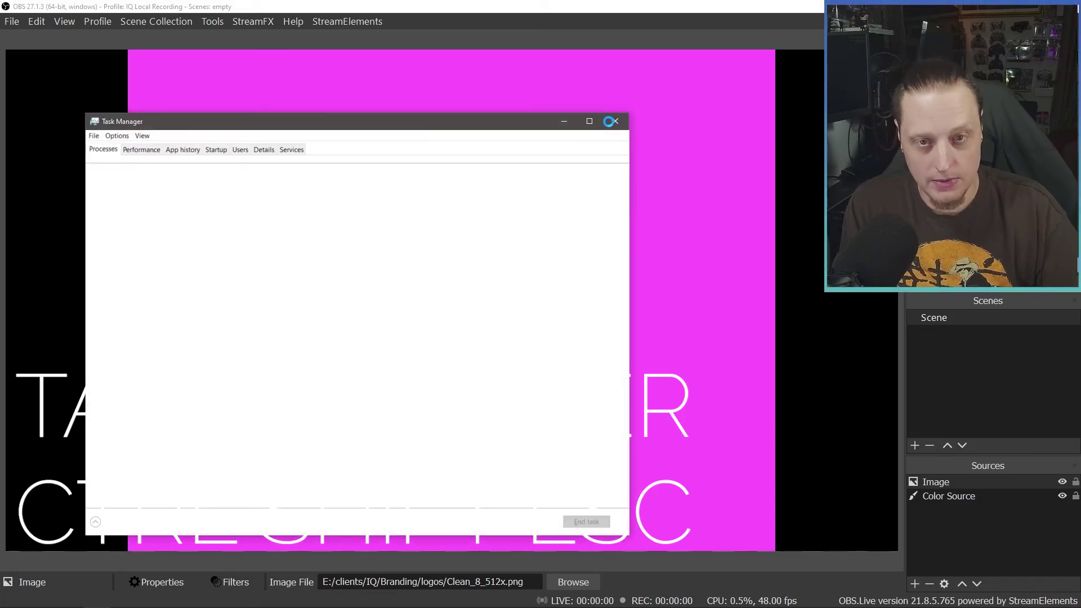